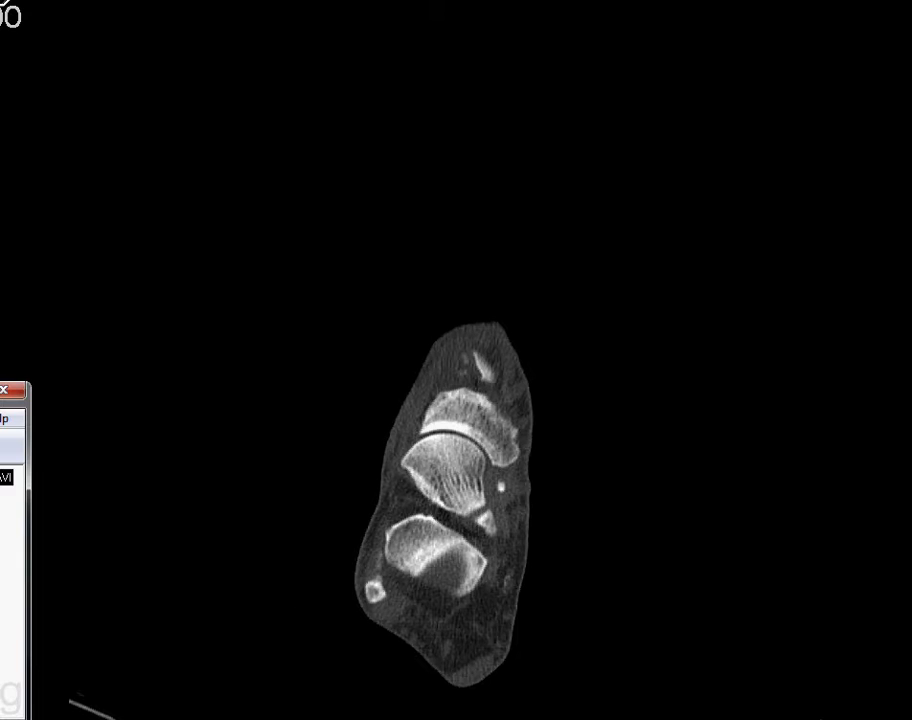
Step: Page down through the CT slices to a long section of the whole foot, toes to heel
{"action": "scroll", "coordinate": [483, 508], "scroll_direction": "down", "scroll_amount": 4}
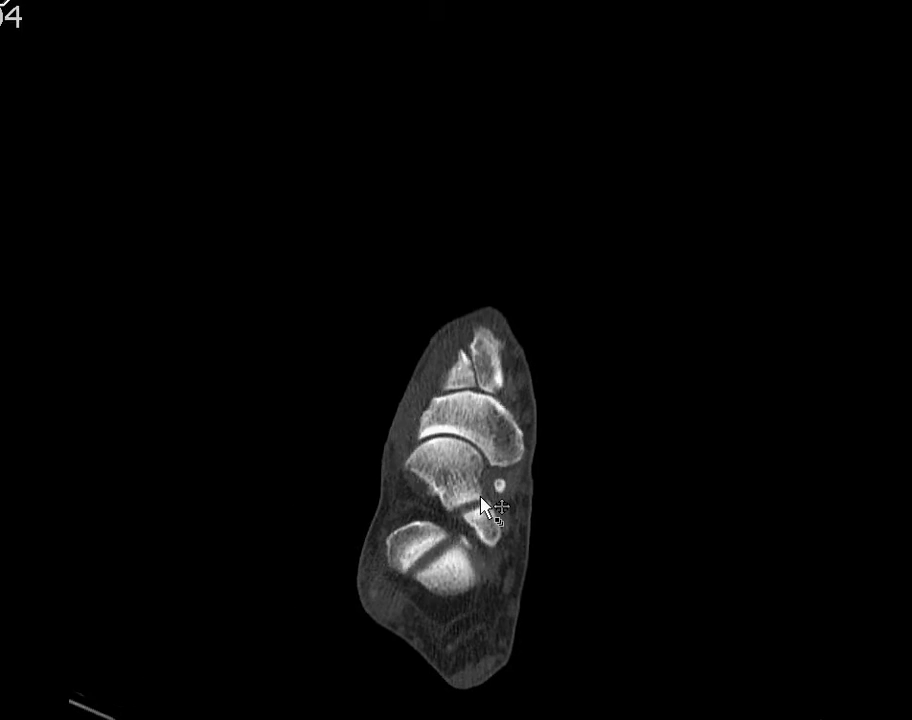
{"action": "scroll", "coordinate": [490, 510], "scroll_direction": "down", "scroll_amount": 10}
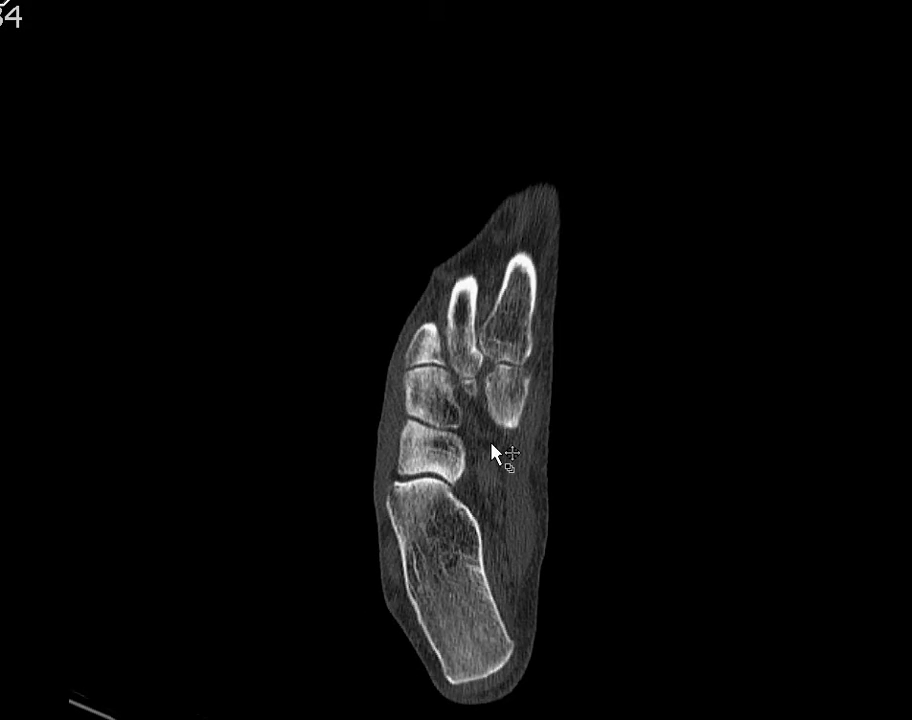
{"action": "scroll", "coordinate": [492, 453], "scroll_direction": "down", "scroll_amount": 10}
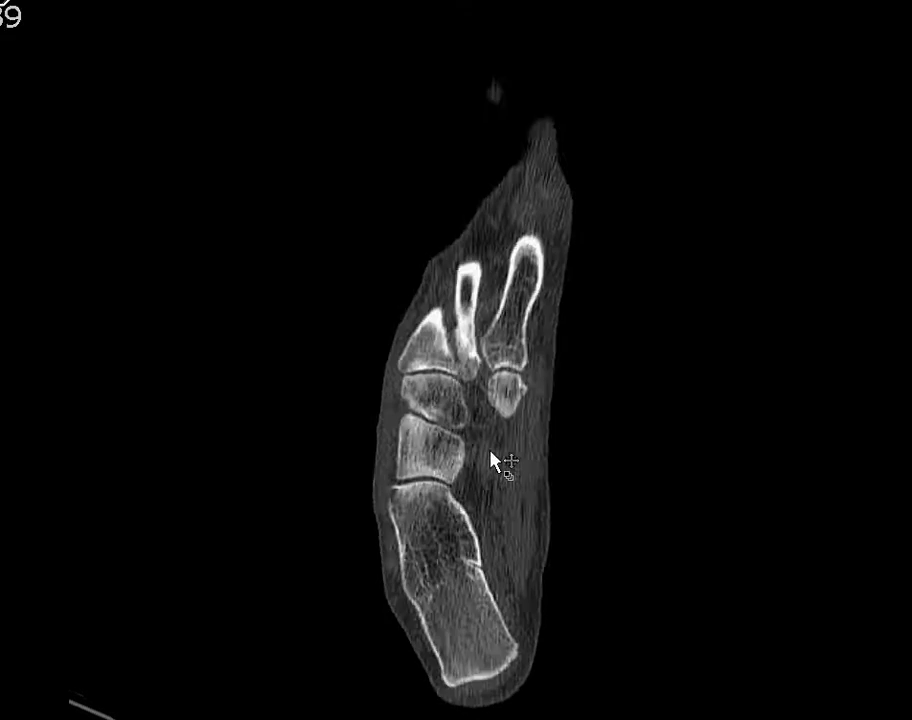
{"action": "scroll", "coordinate": [493, 460], "scroll_direction": "down", "scroll_amount": 6}
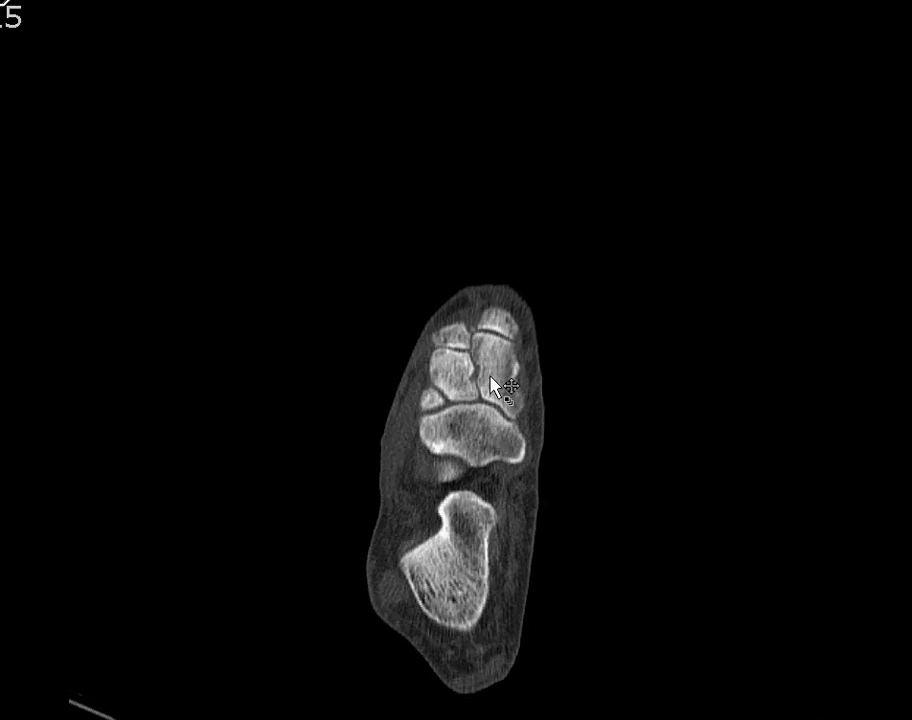
{"action": "scroll", "coordinate": [497, 375], "scroll_direction": "down", "scroll_amount": 7}
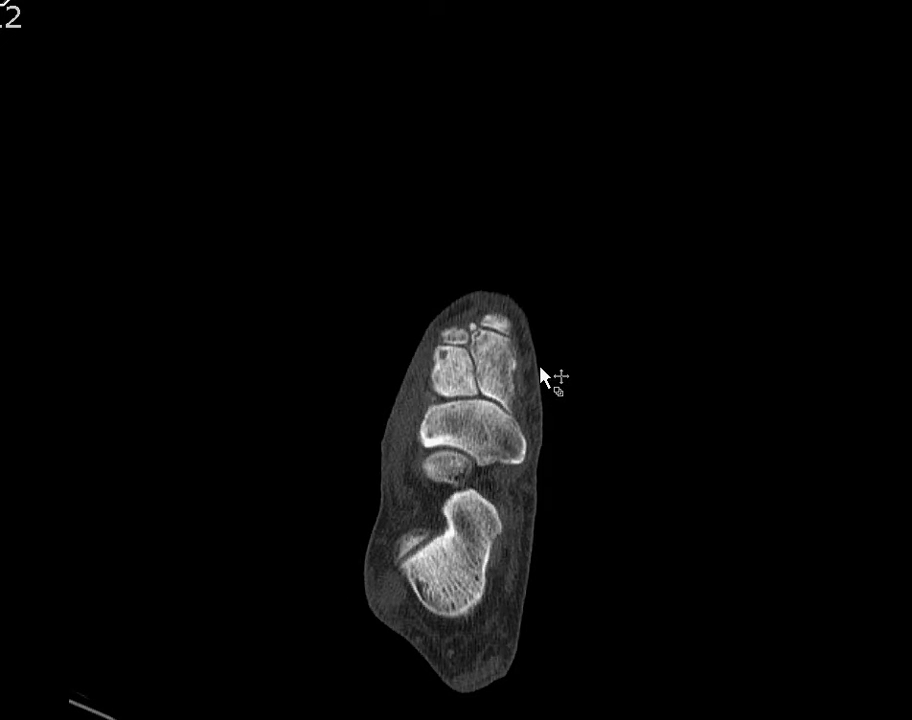
{"action": "scroll", "coordinate": [539, 398], "scroll_direction": "down", "scroll_amount": 18}
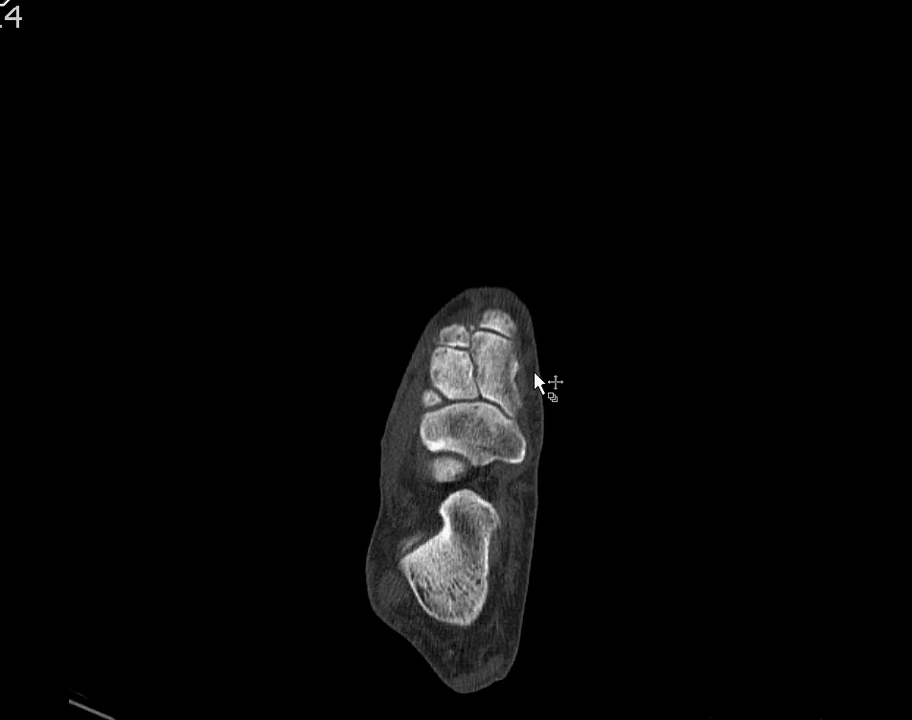
{"action": "scroll", "coordinate": [496, 352], "scroll_direction": "down", "scroll_amount": 20}
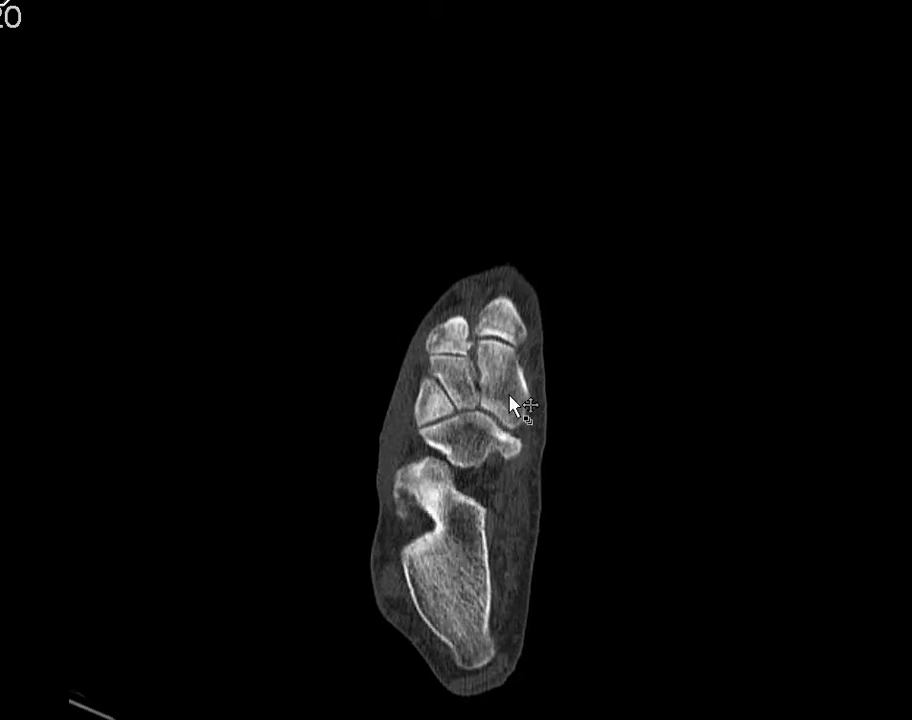
{"action": "scroll", "coordinate": [511, 450], "scroll_direction": "down", "scroll_amount": 20}
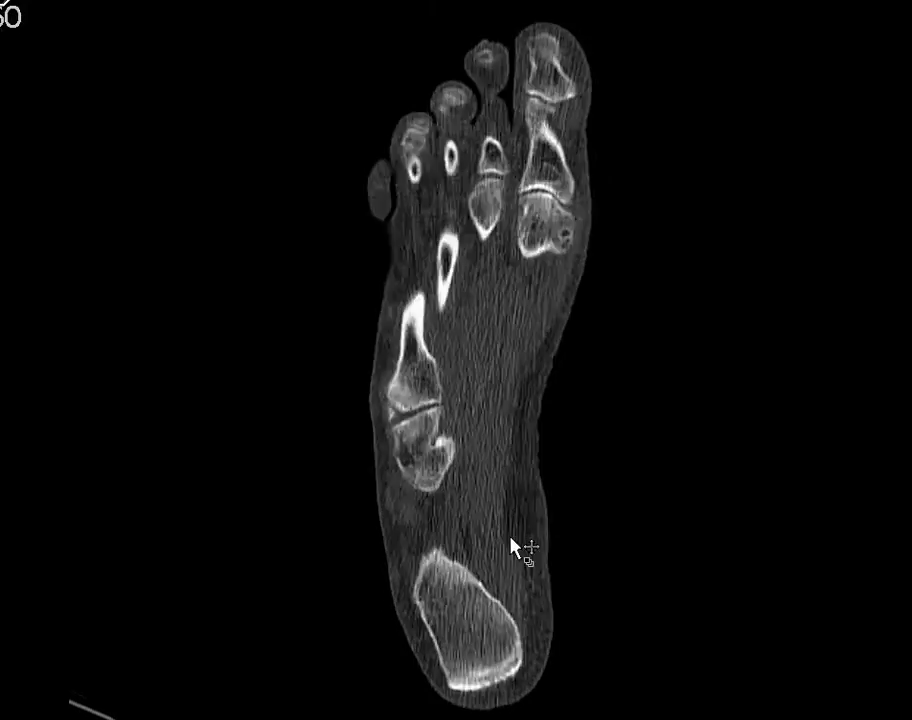
Step: Browse the slices to a section through the first metatarsals and midfoot bones
{"action": "left_click_drag", "start_coordinate": [511, 206], "coordinate": [486, 502]}
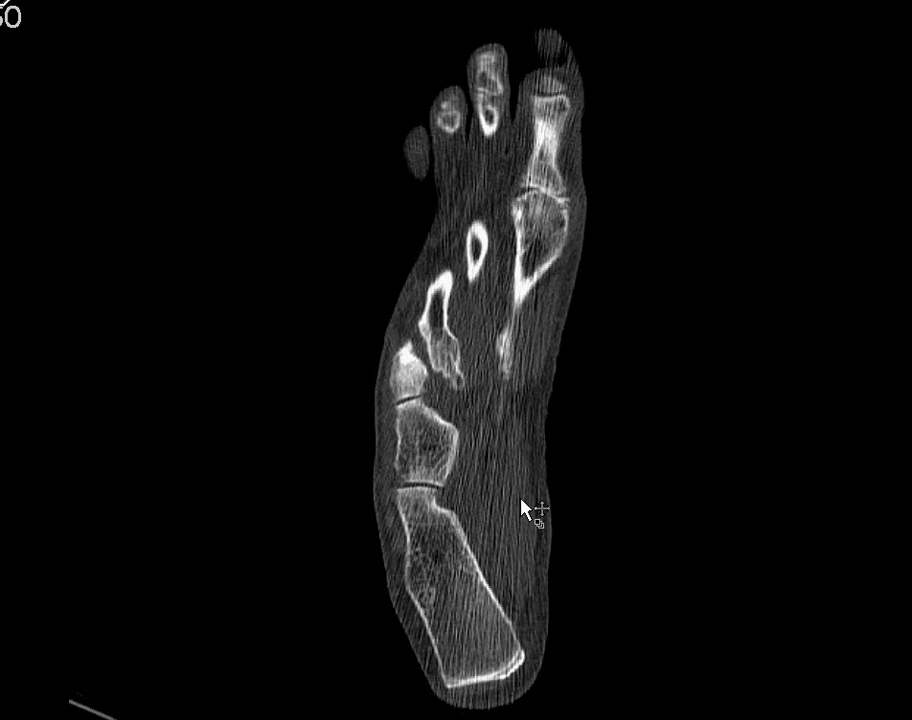
{"action": "left_click_drag", "start_coordinate": [525, 505], "coordinate": [509, 452]}
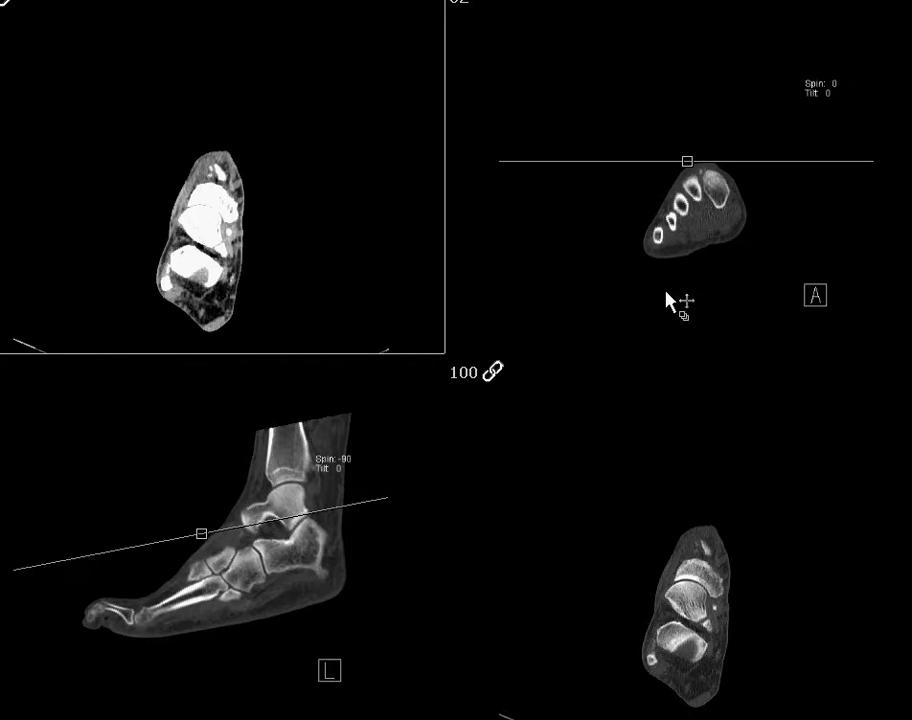
Step: Reposition the lower-right view's slice and move the side-view slice through the heel and ankle
{"action": "left_click_drag", "start_coordinate": [708, 510], "coordinate": [680, 573]}
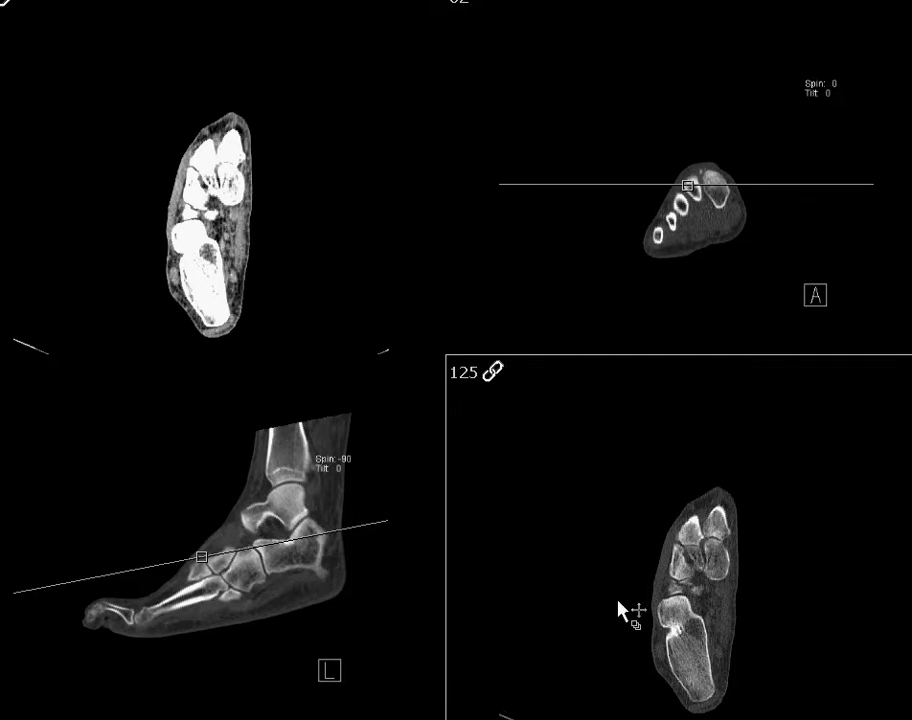
{"action": "left_click_drag", "start_coordinate": [618, 603], "coordinate": [544, 570]}
{"action": "left_click_drag", "start_coordinate": [420, 545], "coordinate": [458, 438]}
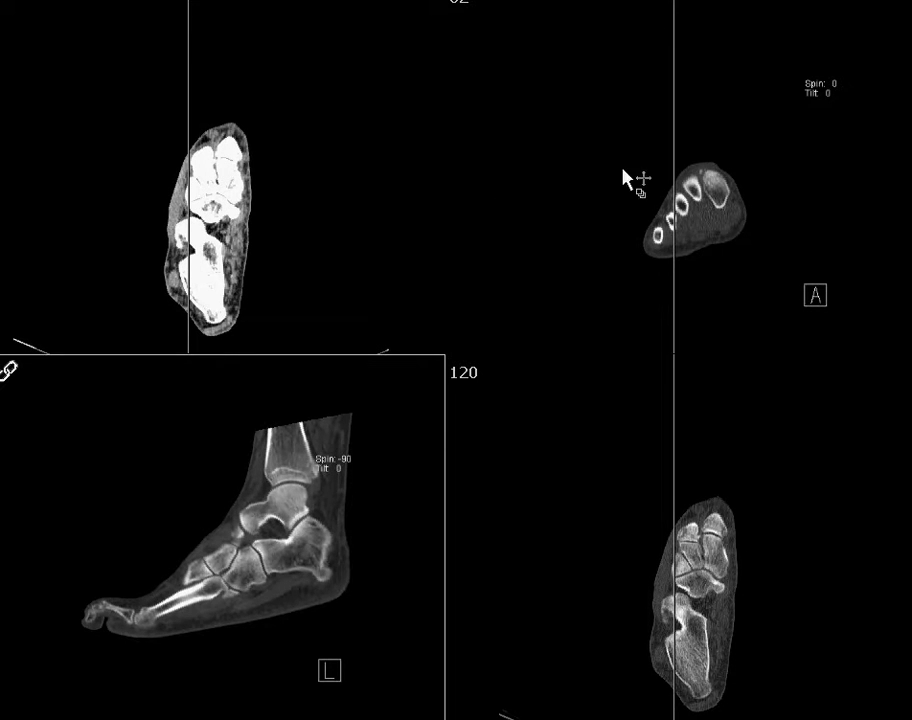
Step: Move the upper-right cross-section to the midfoot, back to the hindfoot, then to the midfoot again
{"action": "left_click_drag", "start_coordinate": [610, 232], "coordinate": [611, 173]}
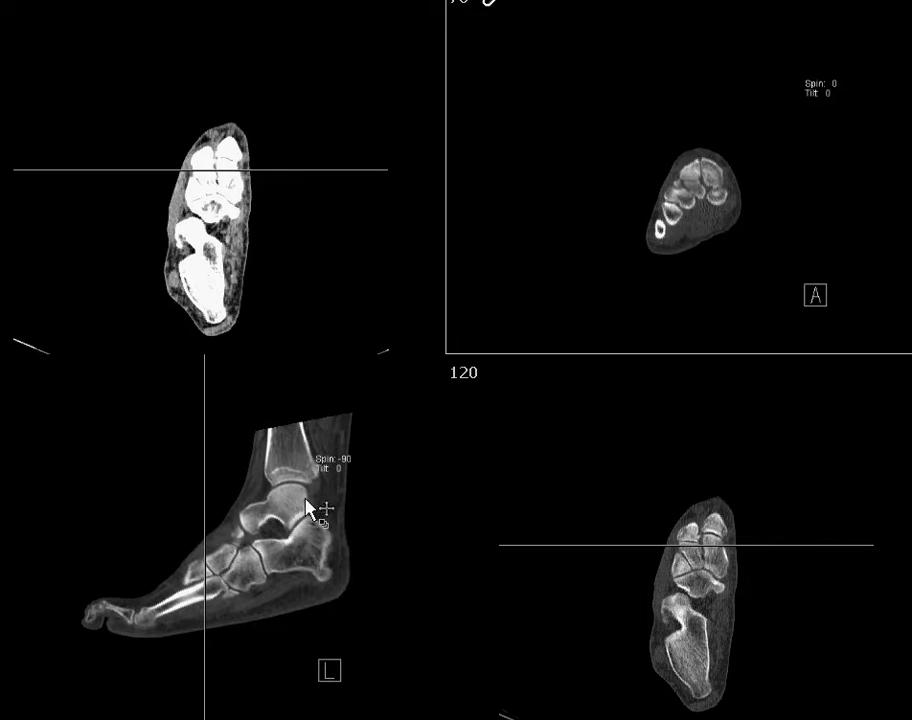
{"action": "left_click_drag", "start_coordinate": [668, 160], "coordinate": [678, 204]}
{"action": "left_click_drag", "start_coordinate": [403, 495], "coordinate": [326, 530]}
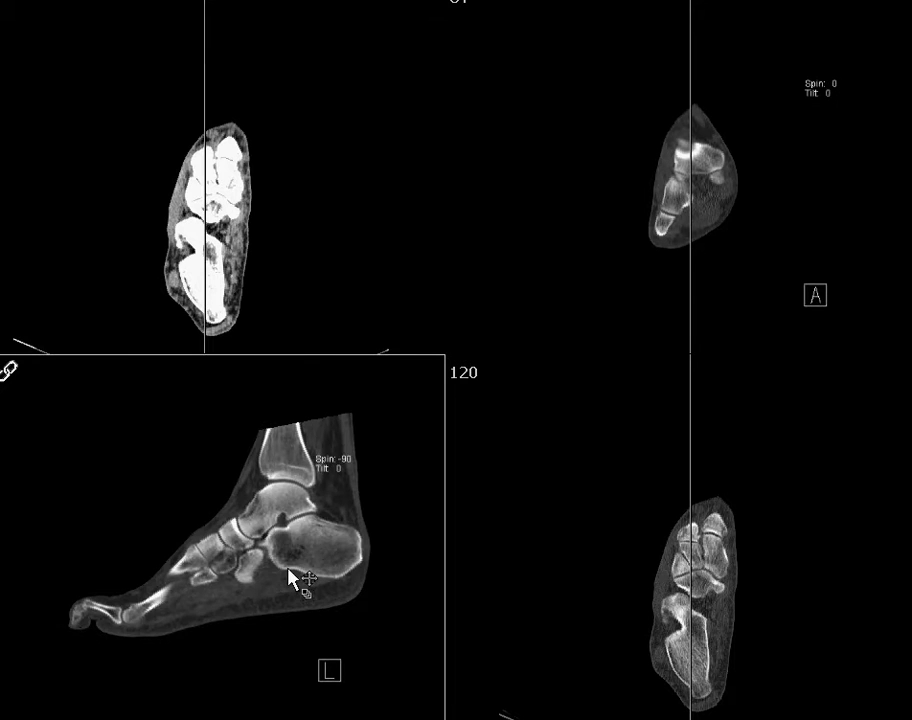
{"action": "scroll", "coordinate": [286, 567], "scroll_direction": "down", "scroll_amount": 3}
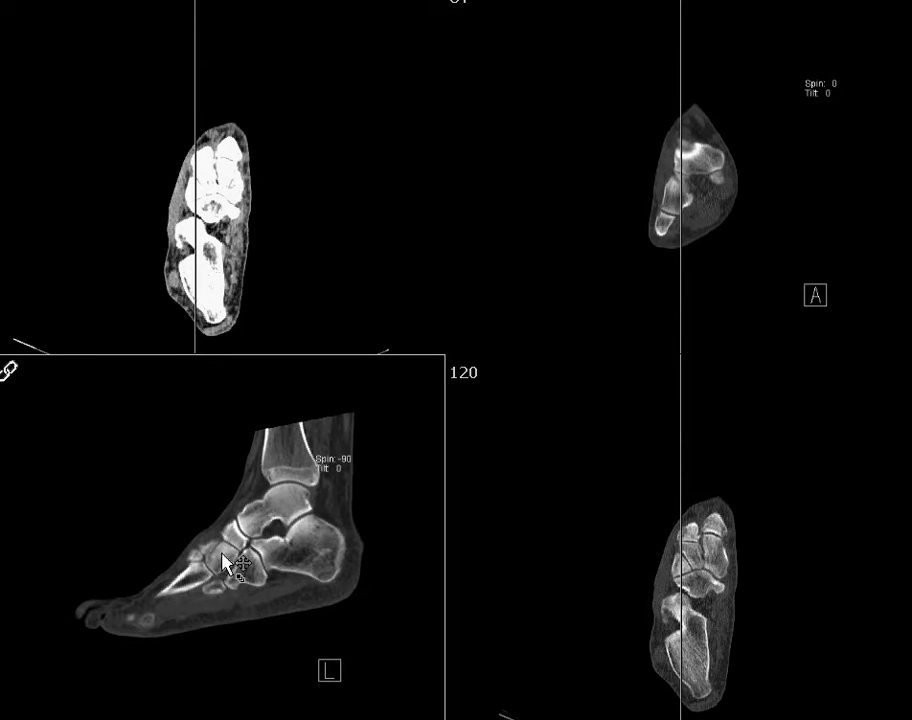
{"action": "scroll", "coordinate": [257, 575], "scroll_direction": "up", "scroll_amount": 3}
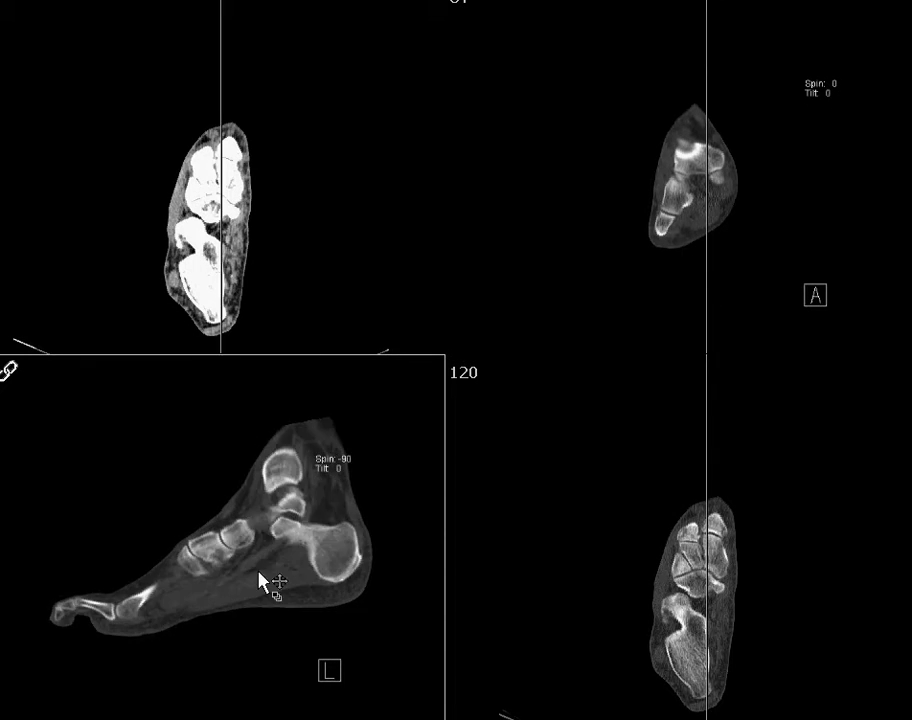
{"action": "scroll", "coordinate": [259, 500], "scroll_direction": "down", "scroll_amount": 5}
{"action": "scroll", "coordinate": [255, 540], "scroll_direction": "up", "scroll_amount": 4}
{"action": "scroll", "coordinate": [200, 520], "scroll_direction": "down", "scroll_amount": 2}
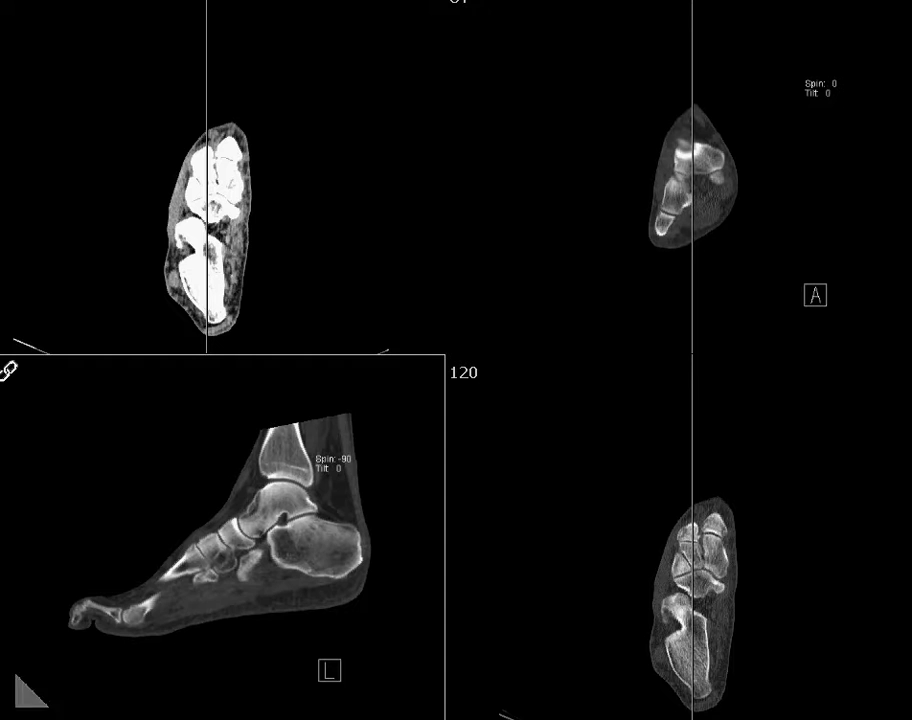
Step: Tilt the upper-left view into a long oblique slice, then maximize it and scroll its slices
{"action": "left_click", "coordinate": [287, 340]}
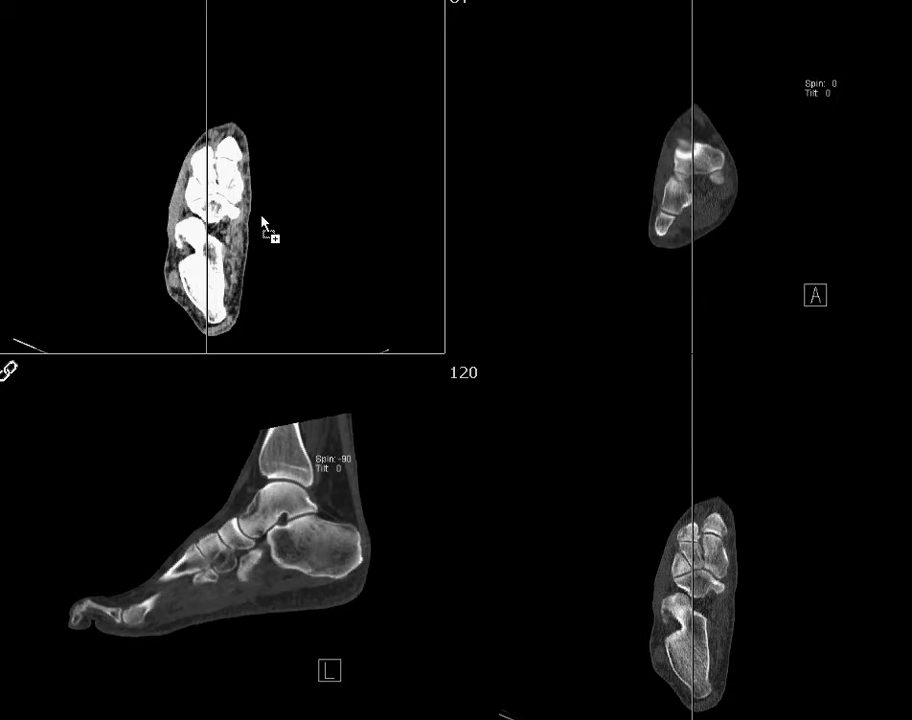
{"action": "mouse_move", "coordinate": [257, 197]}
{"action": "left_mouse_down"}
{"action": "mouse_move", "coordinate": [258, 238]}
{"action": "mouse_move", "coordinate": [261, 157]}
{"action": "mouse_move", "coordinate": [253, 168]}
{"action": "mouse_move", "coordinate": [362, 497]}
{"action": "mouse_move", "coordinate": [257, 177]}
{"action": "left_mouse_up"}
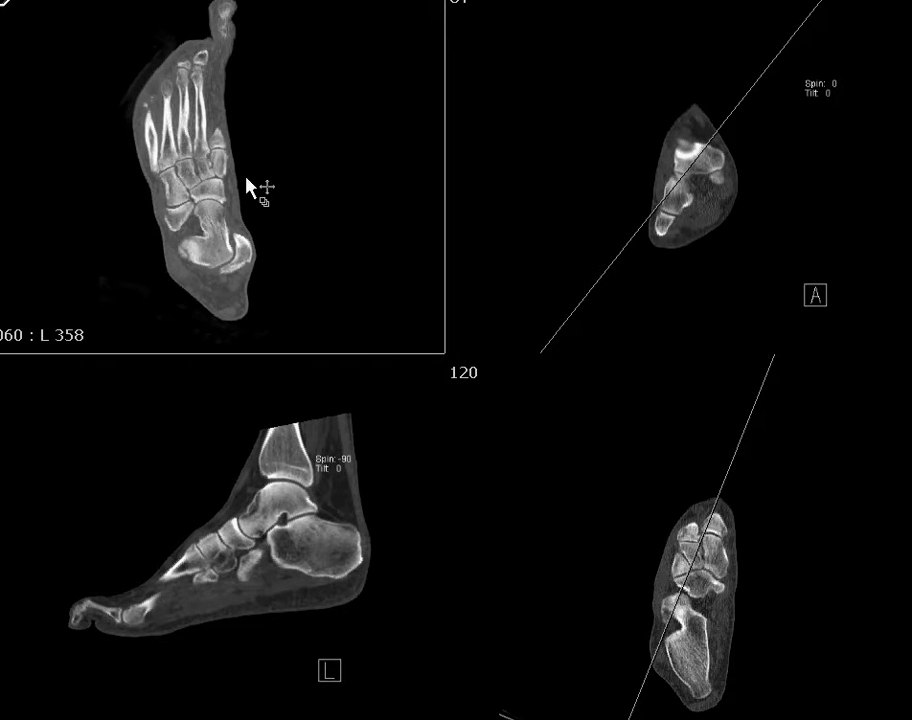
{"action": "double_click", "coordinate": [248, 180]}
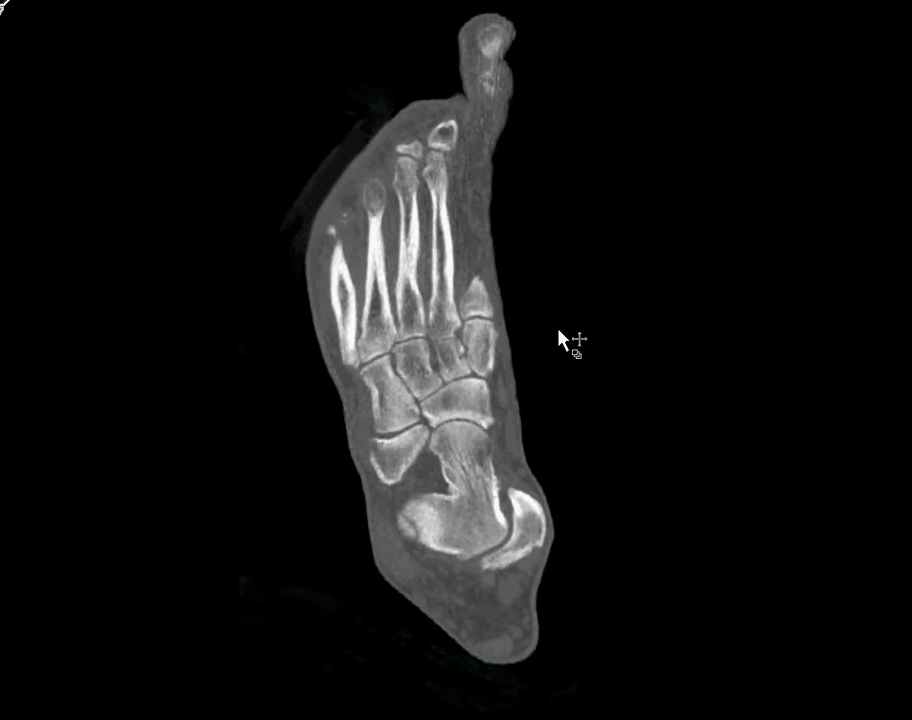
{"action": "scroll", "coordinate": [542, 355], "scroll_direction": "down", "scroll_amount": 2}
{"action": "scroll", "coordinate": [540, 345], "scroll_direction": "up", "scroll_amount": 2}
{"action": "scroll", "coordinate": [474, 362], "scroll_direction": "down", "scroll_amount": 1}
{"action": "scroll", "coordinate": [474, 352], "scroll_direction": "up", "scroll_amount": 1}
{"action": "scroll", "coordinate": [474, 355], "scroll_direction": "down", "scroll_amount": 1}
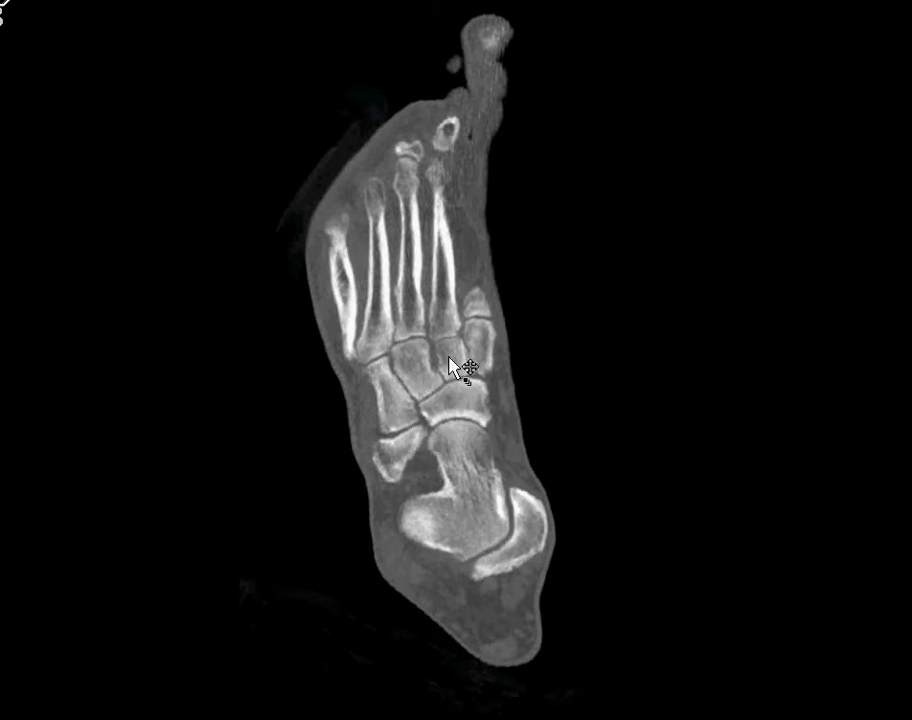
{"action": "scroll", "coordinate": [387, 301], "scroll_direction": "down", "scroll_amount": 5}
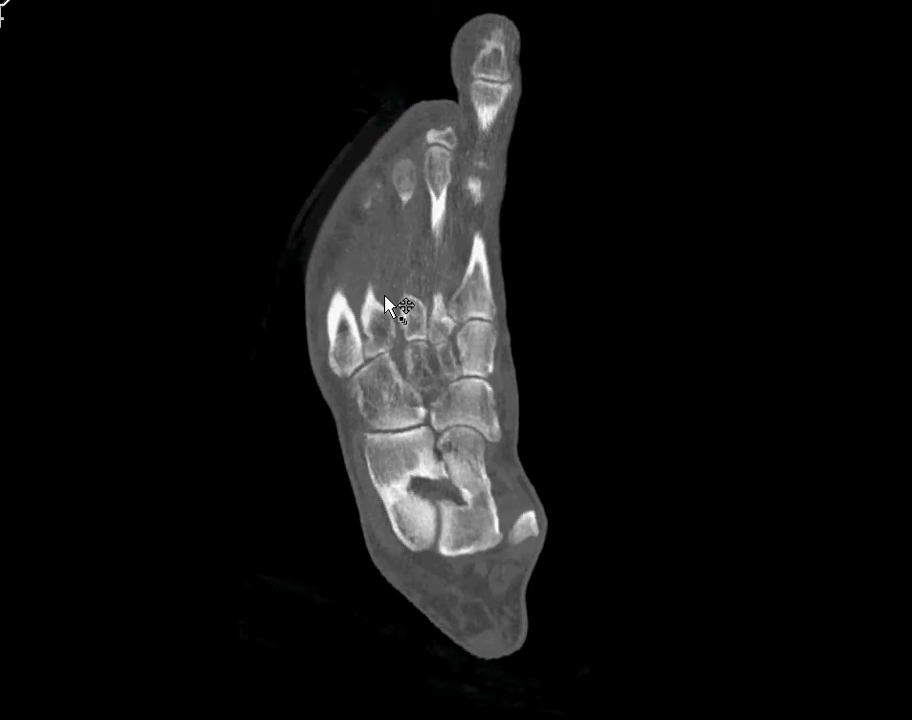
{"action": "scroll", "coordinate": [407, 340], "scroll_direction": "down", "scroll_amount": 3}
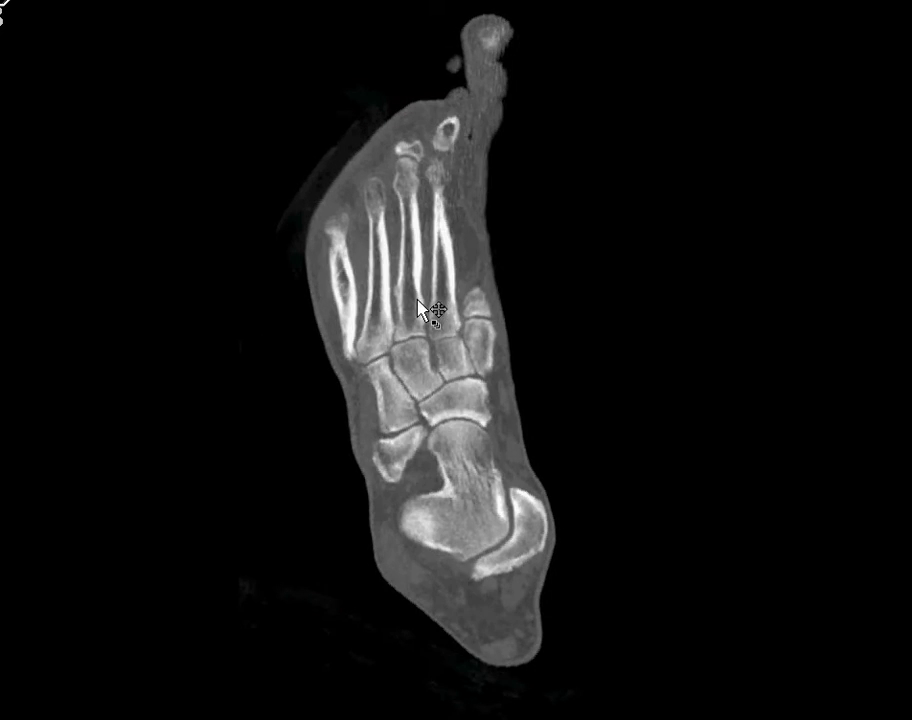
Step: Restore the four-view layout and move the upper-right cross-section to the metatarsals
{"action": "double_click", "coordinate": [423, 305]}
{"action": "left_click_drag", "start_coordinate": [737, 265], "coordinate": [737, 216]}
{"action": "left_click_drag", "start_coordinate": [718, 290], "coordinate": [706, 243]}
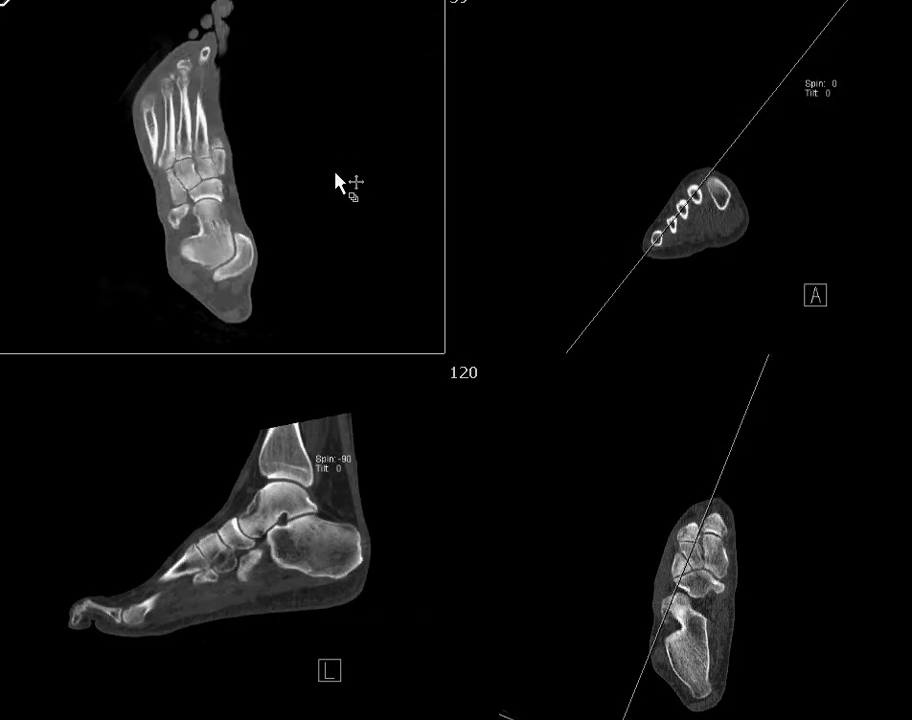
Step: Page the lower-right long-axis view to slice 138 through the forefoot bones
{"action": "scroll", "coordinate": [336, 179], "scroll_direction": "down", "scroll_amount": 3}
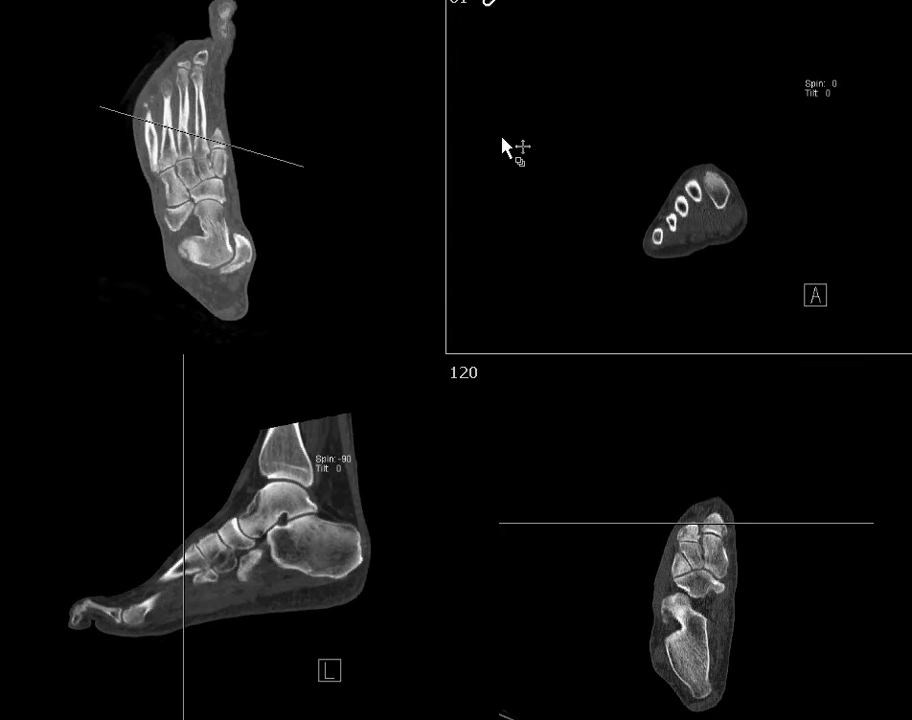
{"action": "left_click", "coordinate": [311, 181]}
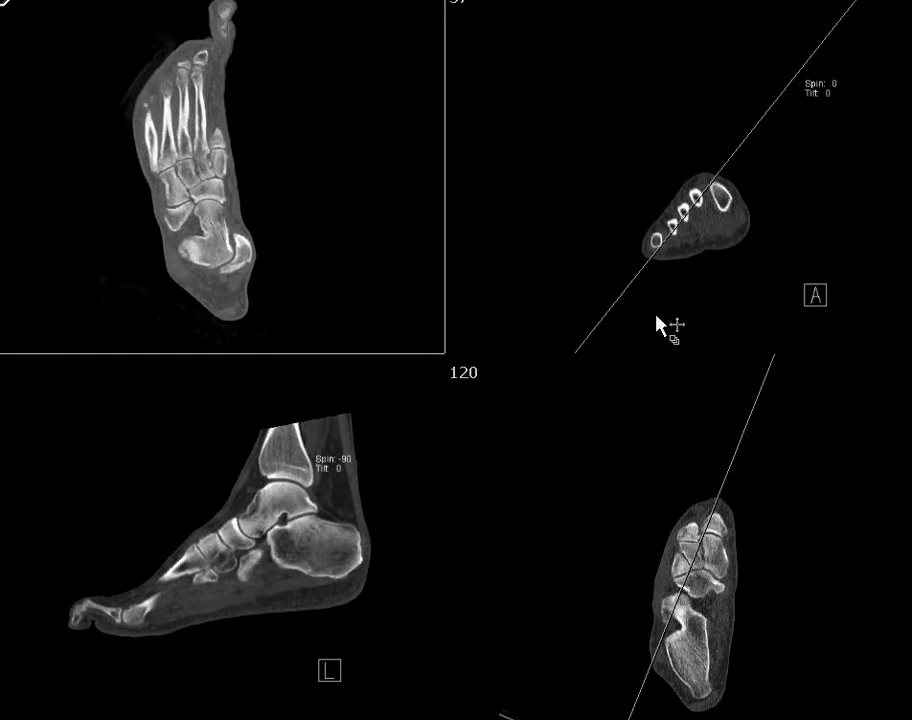
{"action": "left_click_drag", "start_coordinate": [582, 440], "coordinate": [572, 587]}
{"action": "left_click_drag", "start_coordinate": [588, 540], "coordinate": [592, 595]}
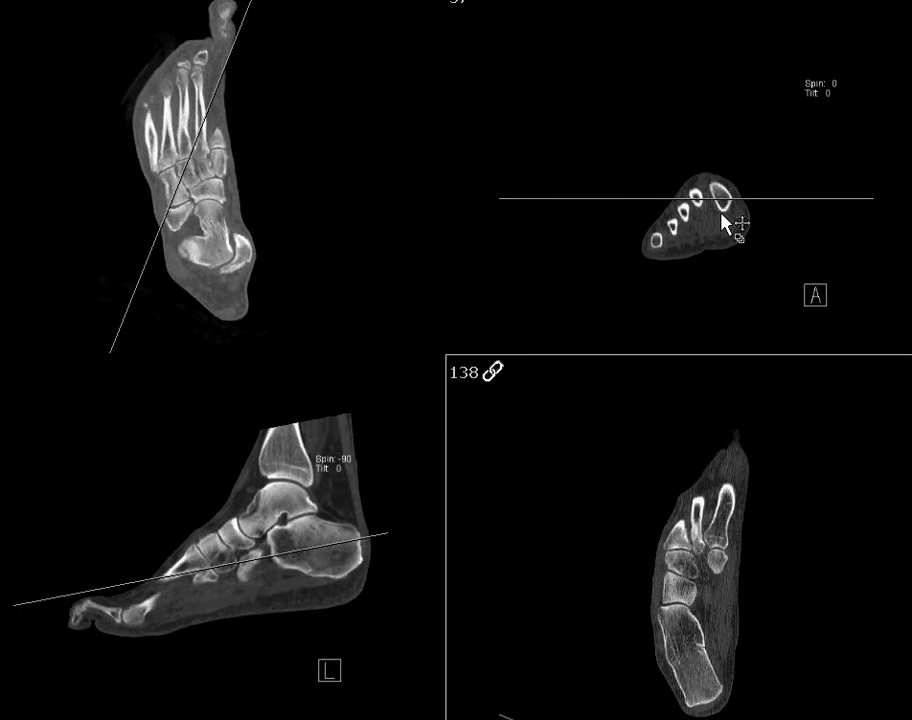
Step: Step the lower-right long-axis view back to slice 119 through the midfoot
{"action": "mouse_move", "coordinate": [620, 572]}
{"action": "left_mouse_down"}
{"action": "mouse_move", "coordinate": [621, 560]}
{"action": "mouse_move", "coordinate": [621, 607]}
{"action": "mouse_move", "coordinate": [621, 580]}
{"action": "left_mouse_up"}
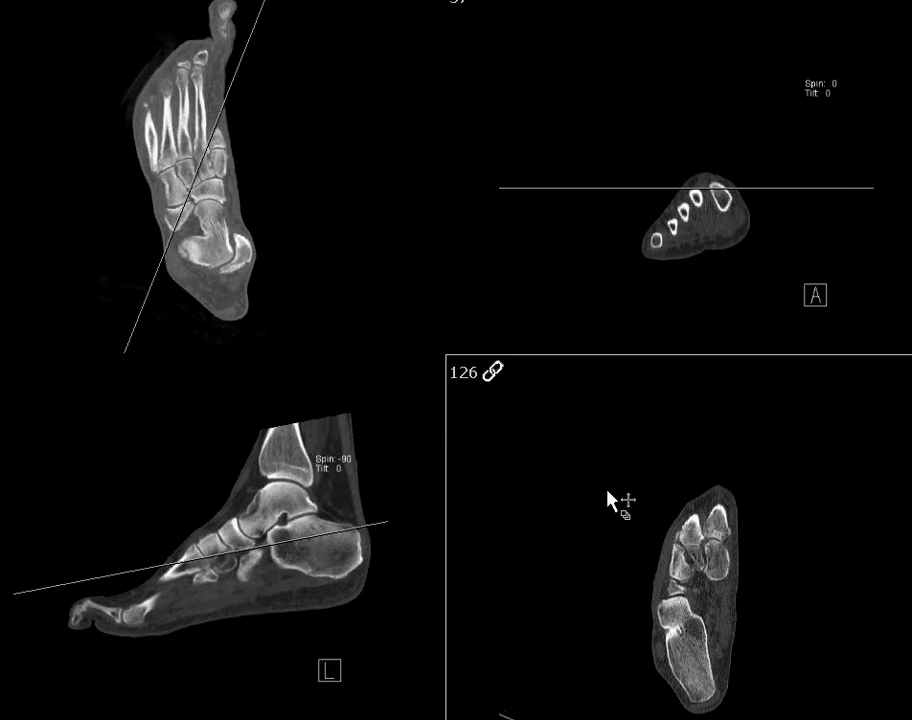
{"action": "scroll", "coordinate": [659, 530], "scroll_direction": "up", "scroll_amount": 5}
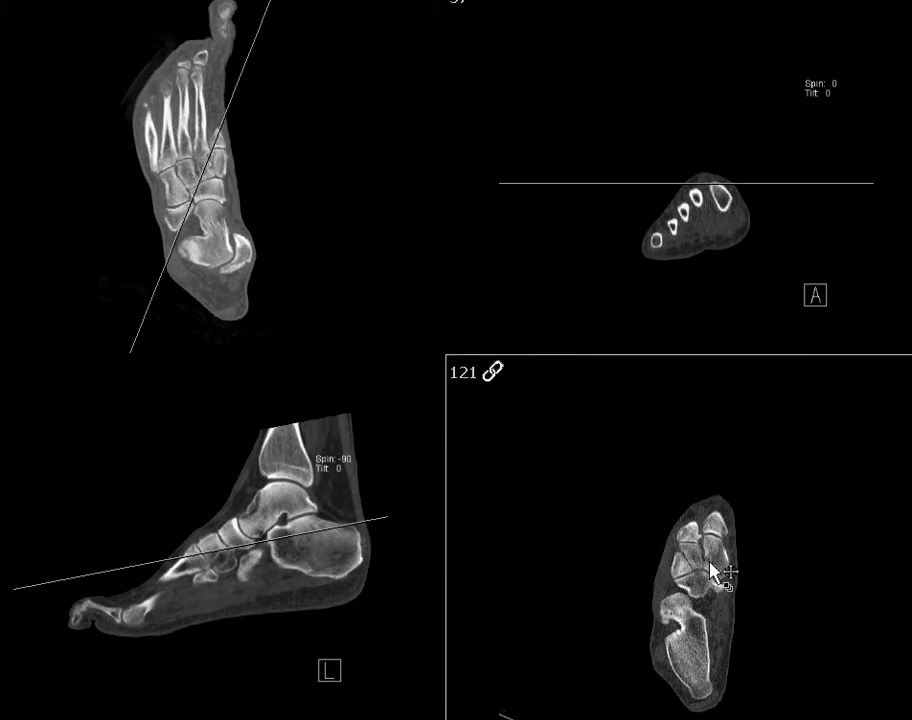
{"action": "scroll", "coordinate": [712, 572], "scroll_direction": "up", "scroll_amount": 2}
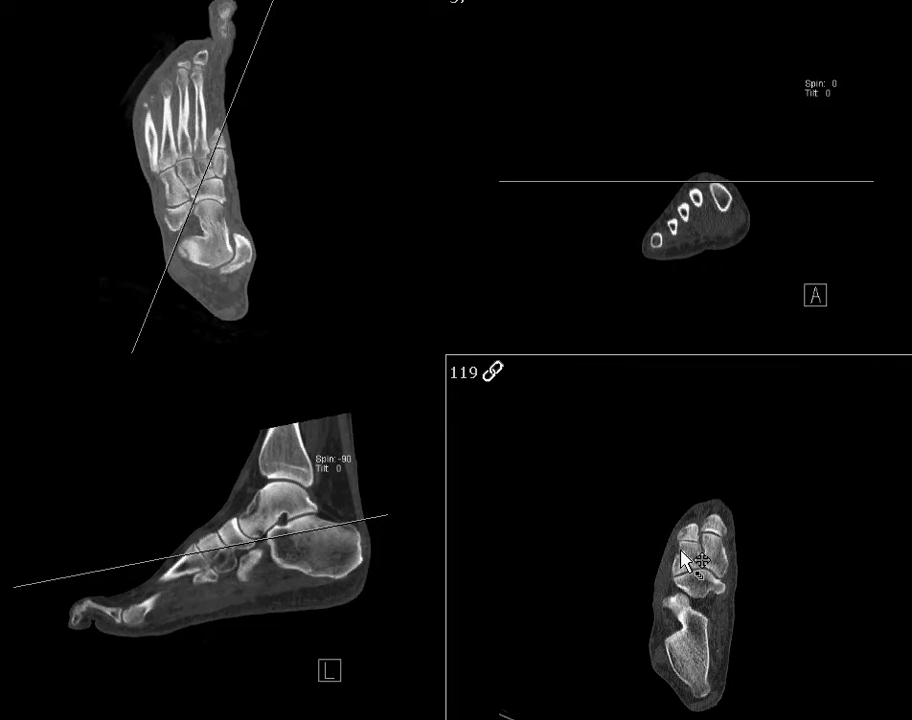
Step: Move the top-down oblique foot view to a slightly deeper slice
{"action": "left_click", "coordinate": [290, 260]}
{"action": "scroll", "coordinate": [281, 200], "scroll_direction": "down", "scroll_amount": 3}
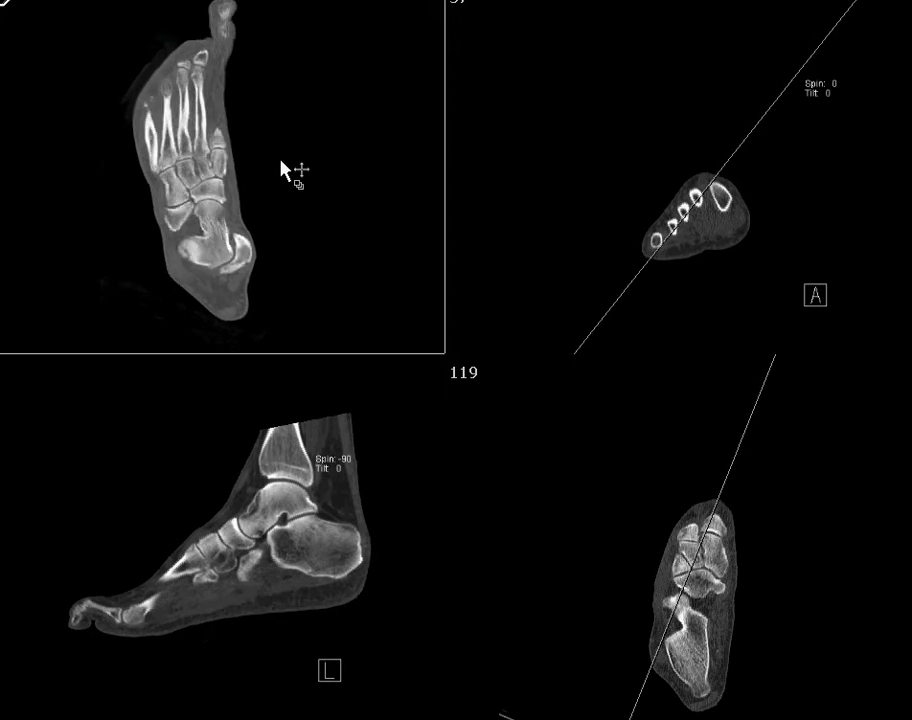
{"action": "scroll", "coordinate": [281, 150], "scroll_direction": "down", "scroll_amount": 2}
Step: Switch the top-left foot view to a 3-D rendering rotated to lateral, and re-angle it
{"action": "left_click_drag", "start_coordinate": [190, 462], "coordinate": [184, 505]}
{"action": "left_click", "coordinate": [163, 92]}
{"action": "left_click_drag", "start_coordinate": [175, 118], "coordinate": [175, 204]}
{"action": "left_click", "coordinate": [500, 243]}
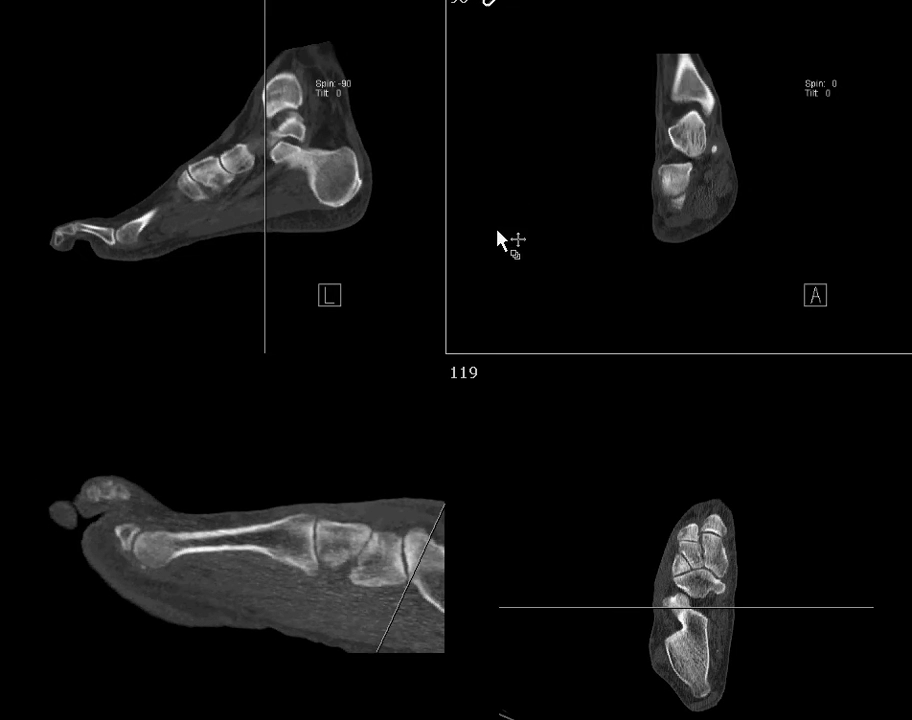
{"action": "left_click_drag", "start_coordinate": [362, 177], "coordinate": [291, 178]}
{"action": "left_click_drag", "start_coordinate": [425, 215], "coordinate": [383, 152]}
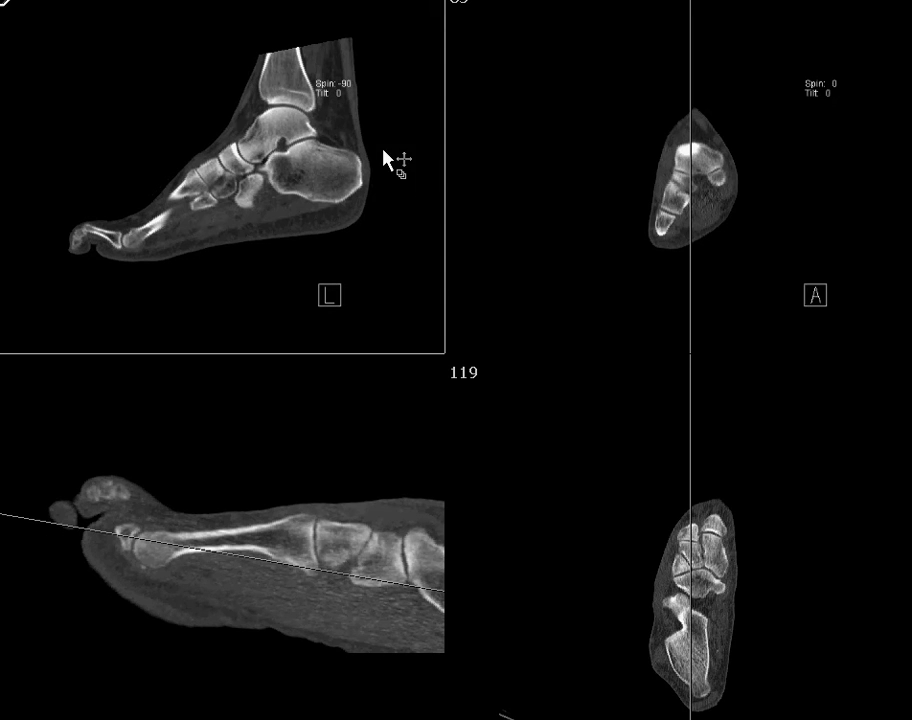
Step: Angle the oblique slice across all five metatarsals and set the long-axis view to slice 157
{"action": "left_click_drag", "start_coordinate": [338, 517], "coordinate": [327, 545]}
{"action": "left_click_drag", "start_coordinate": [326, 507], "coordinate": [301, 544]}
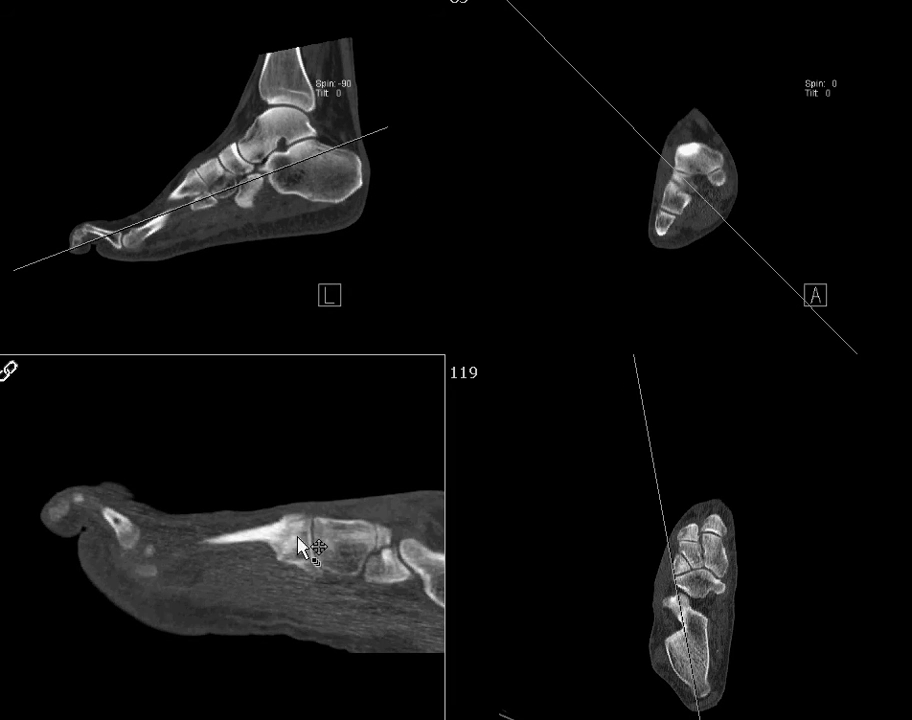
{"action": "left_click_drag", "start_coordinate": [311, 594], "coordinate": [112, 564]}
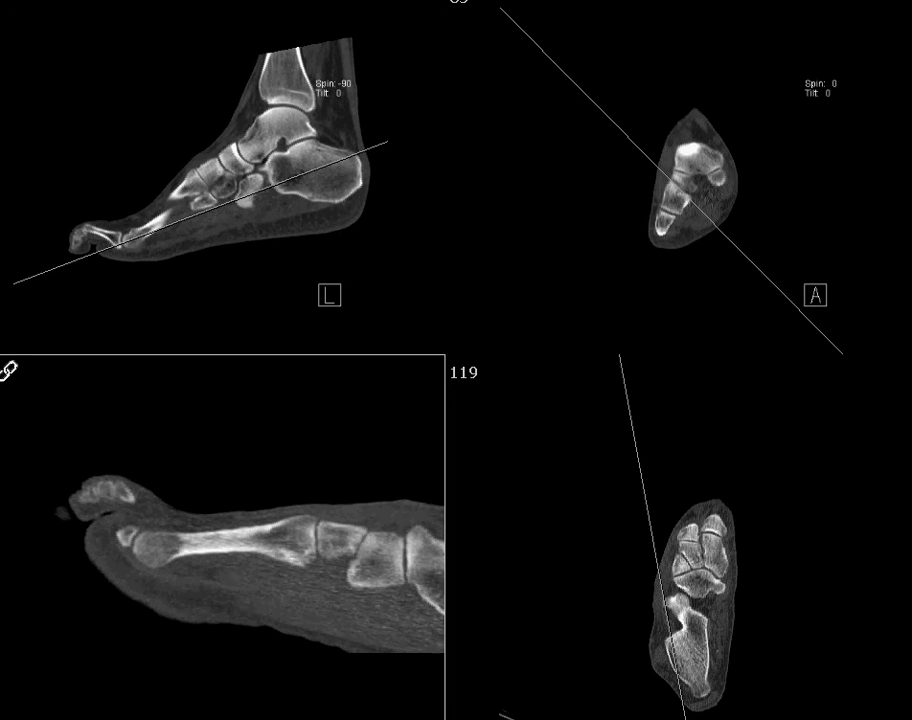
{"action": "left_click_drag", "start_coordinate": [107, 414], "coordinate": [305, 716]}
{"action": "mouse_move", "coordinate": [291, 605]}
{"action": "left_mouse_down"}
{"action": "mouse_move", "coordinate": [287, 702]}
{"action": "mouse_move", "coordinate": [285, 600]}
{"action": "left_mouse_up"}
{"action": "left_click_drag", "start_coordinate": [598, 565], "coordinate": [603, 641]}
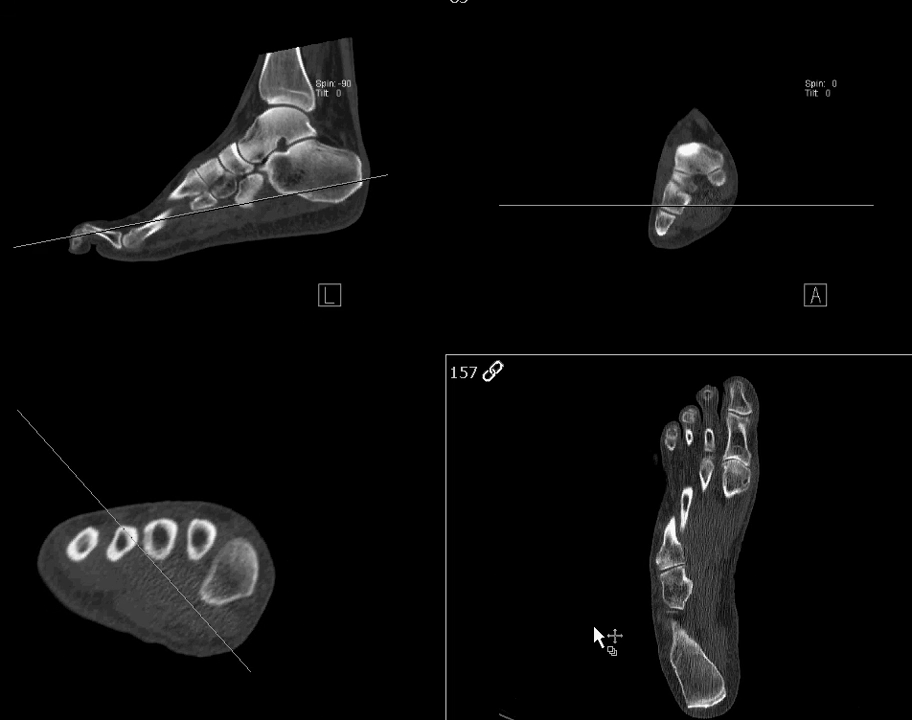